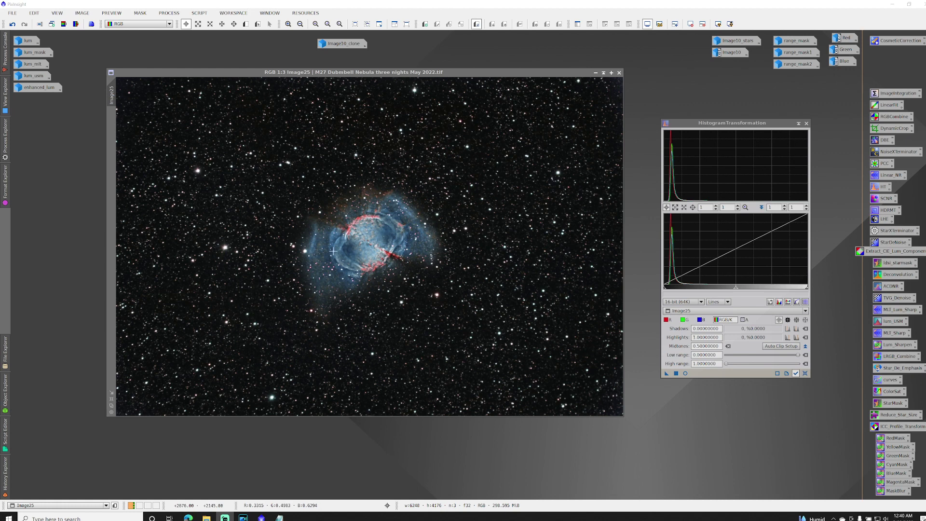
- Restore the Image10_clone Dumbbell Nebula copy from its workspace icon for editing
{"action": "double_click", "coordinate": [344, 43]}
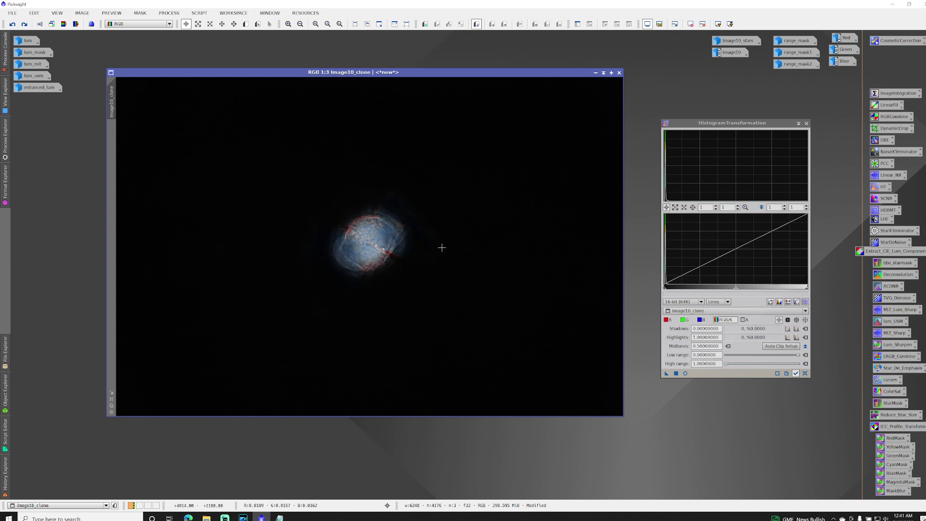
- Preview a brightening stretch at midtones 0.07445 on Image10_clone, then reset the histogram
{"action": "left_click", "coordinate": [686, 374]}
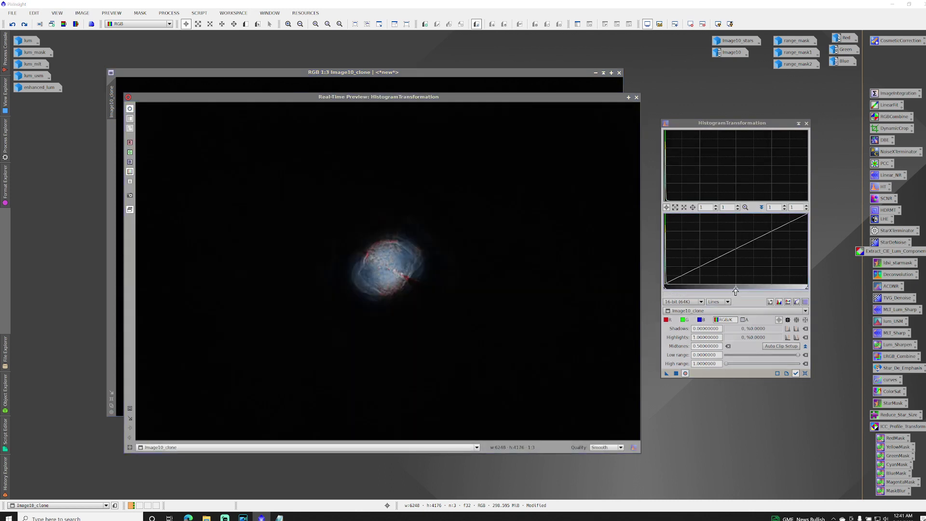
{"action": "left_click_drag", "start_coordinate": [736, 291], "coordinate": [675, 290]}
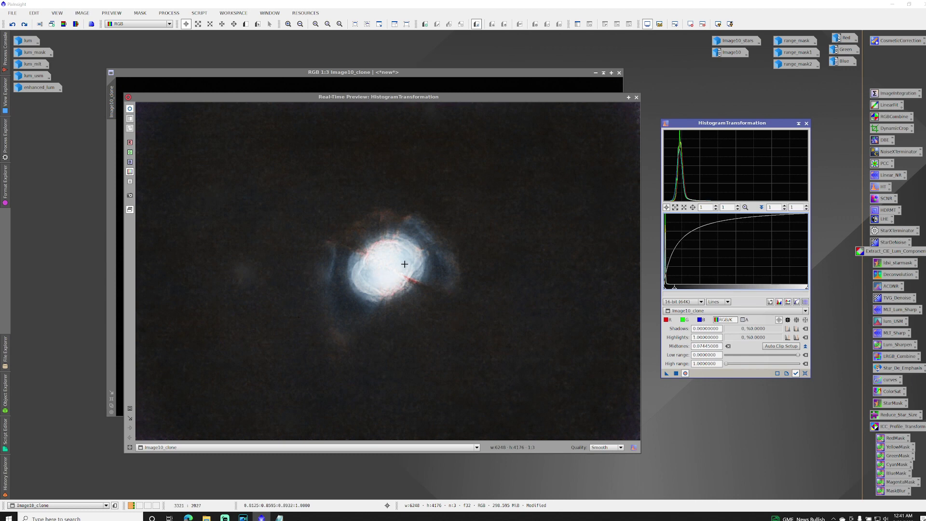
{"action": "left_click", "coordinate": [637, 98]}
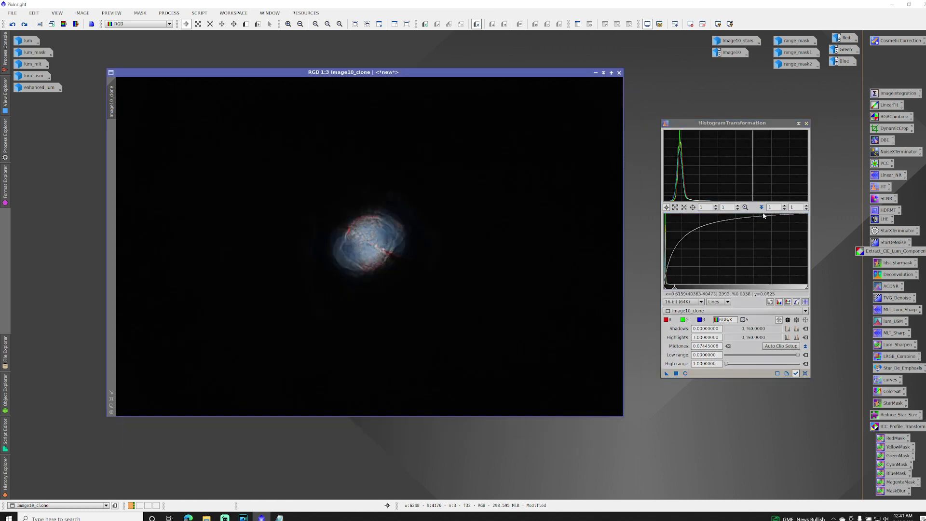
{"action": "left_click", "coordinate": [806, 374]}
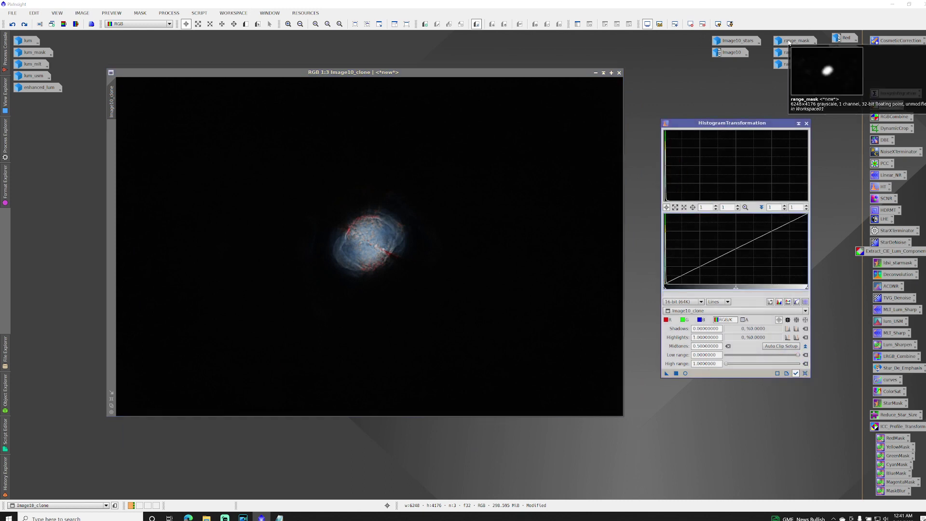
- Apply range_mask as the mask on Image10_clone, discarding the accidental copy
{"action": "double_click", "coordinate": [789, 42]}
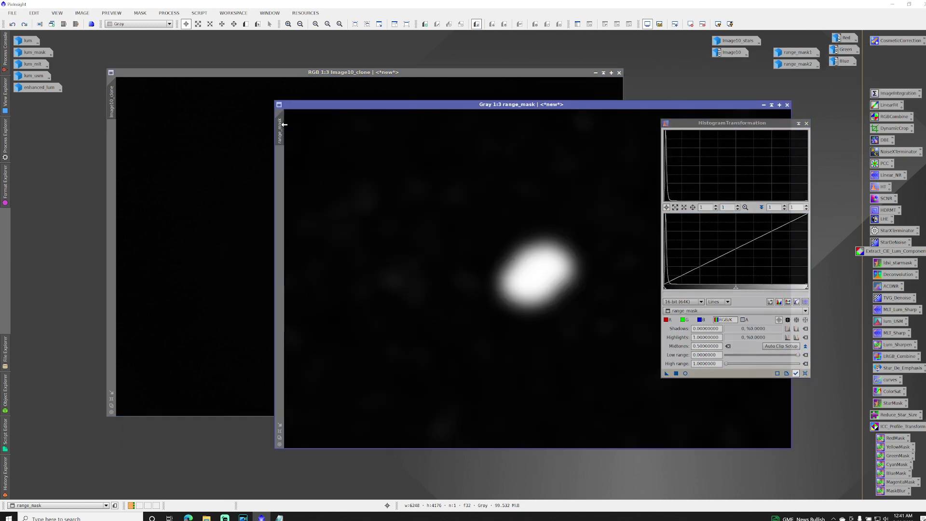
{"action": "left_click_drag", "start_coordinate": [116, 165], "coordinate": [118, 163]}
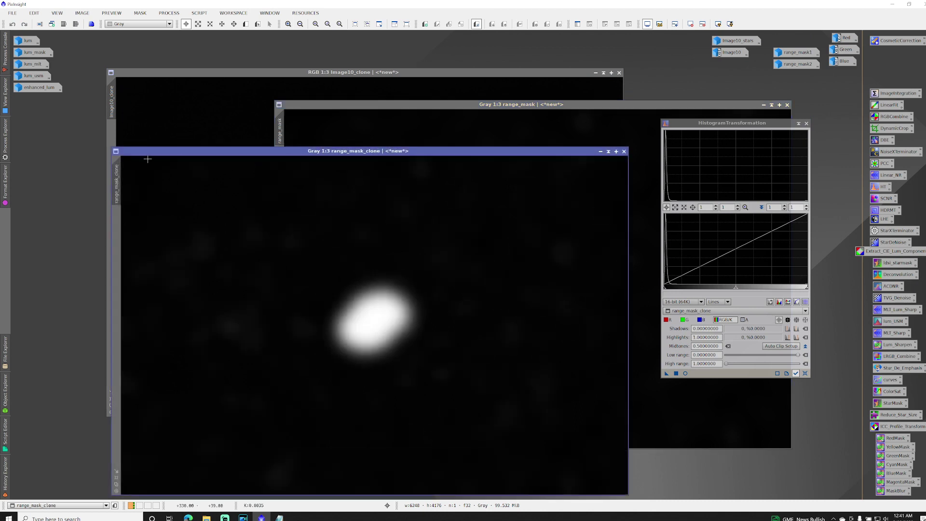
{"action": "left_click", "coordinate": [625, 152]}
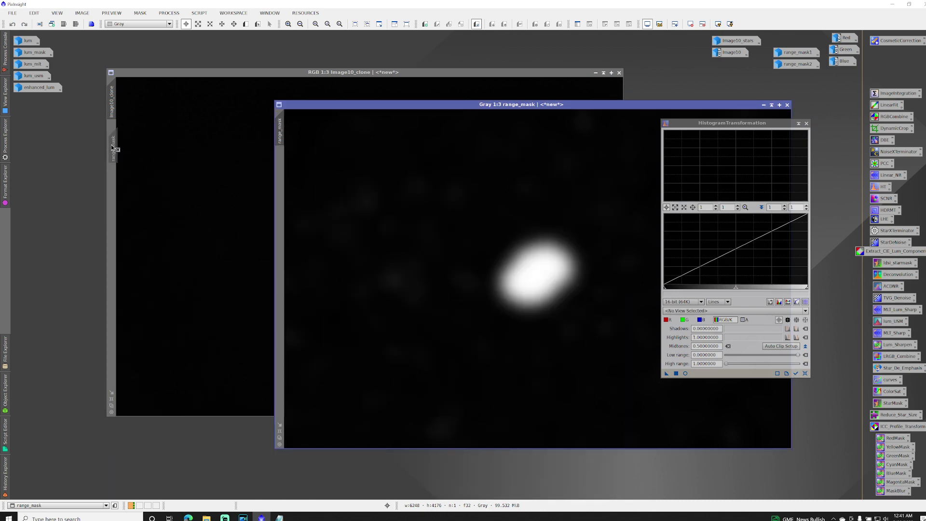
{"action": "left_click_drag", "start_coordinate": [112, 147], "coordinate": [112, 146]}
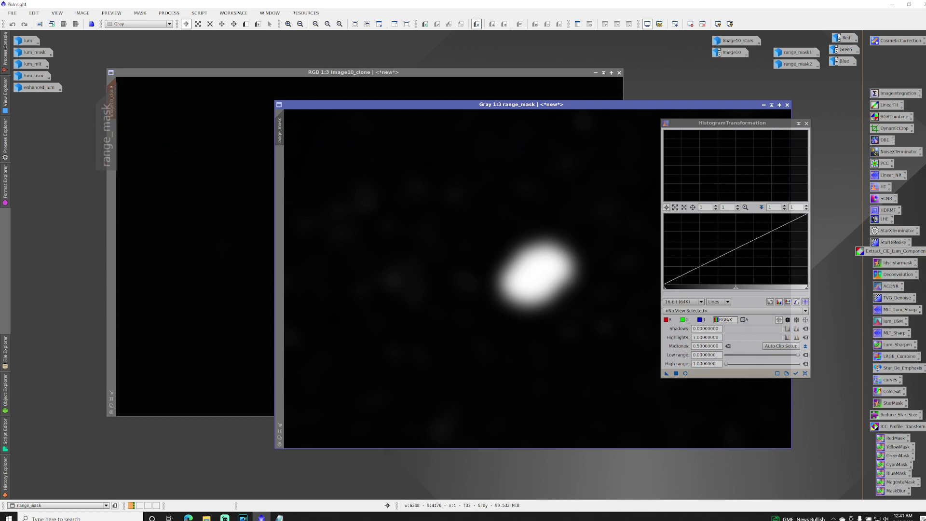
{"action": "left_click", "coordinate": [763, 104]}
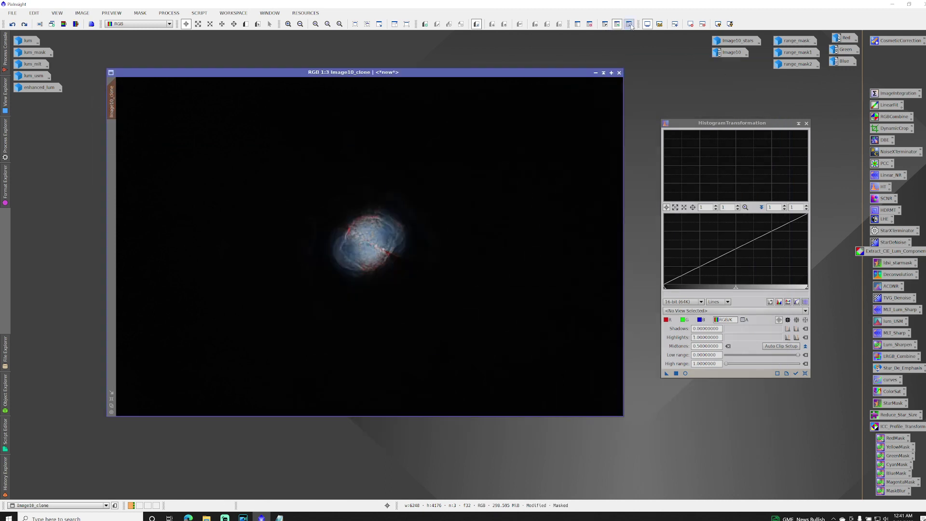
- Invert the mask to protect the core and preview a stretch at midtones 0.06480
{"action": "left_click", "coordinate": [630, 25]}
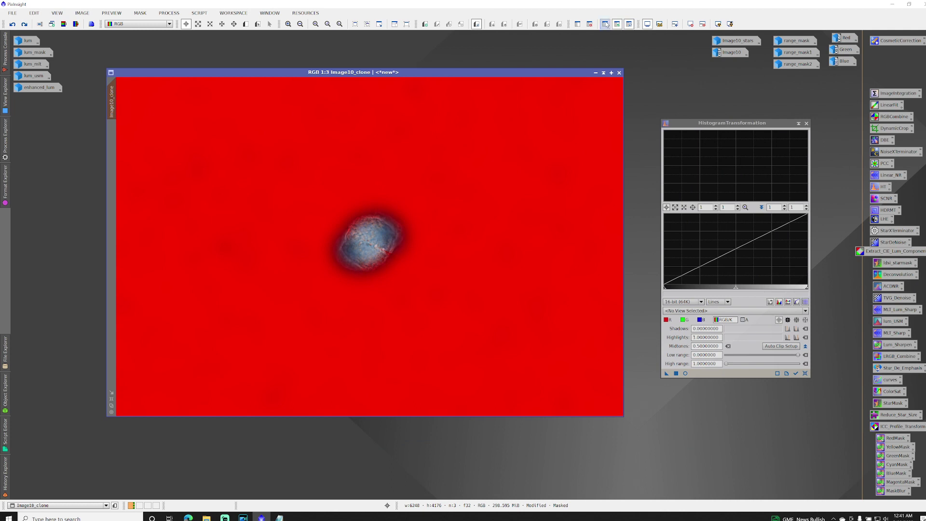
{"action": "left_click", "coordinate": [606, 24]}
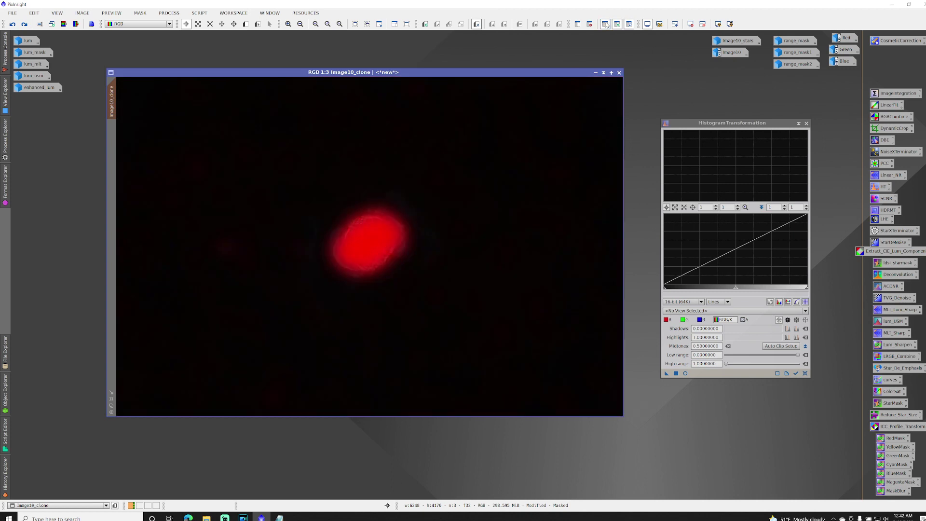
{"action": "left_click", "coordinate": [629, 24]}
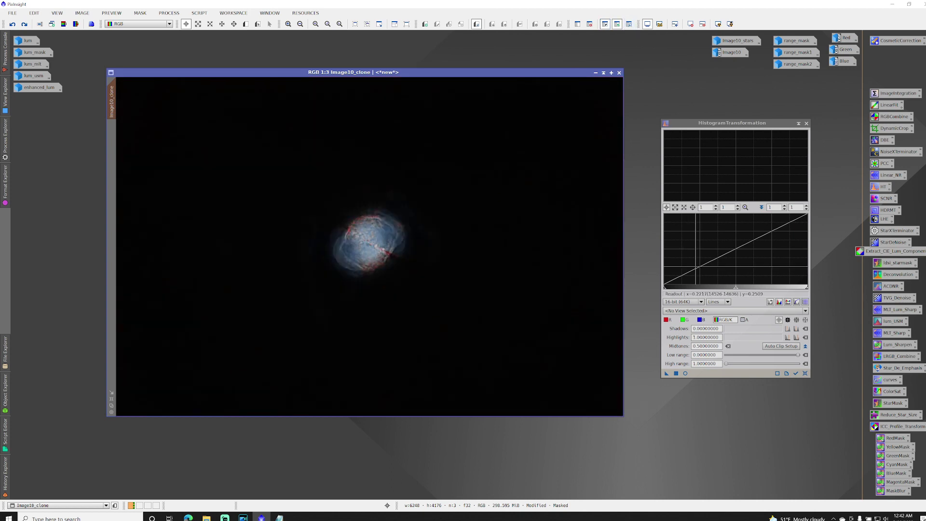
{"action": "left_click", "coordinate": [686, 373]}
{"action": "left_click_drag", "start_coordinate": [736, 288], "coordinate": [673, 290]}
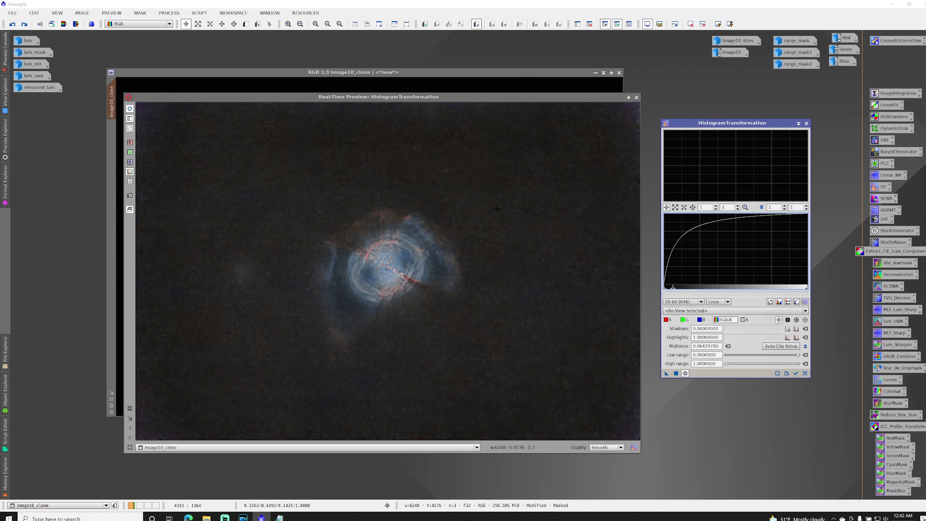
- Reset the stretch and attach range_mask1 as the new mask on Image10_clone
{"action": "left_click", "coordinate": [637, 97]}
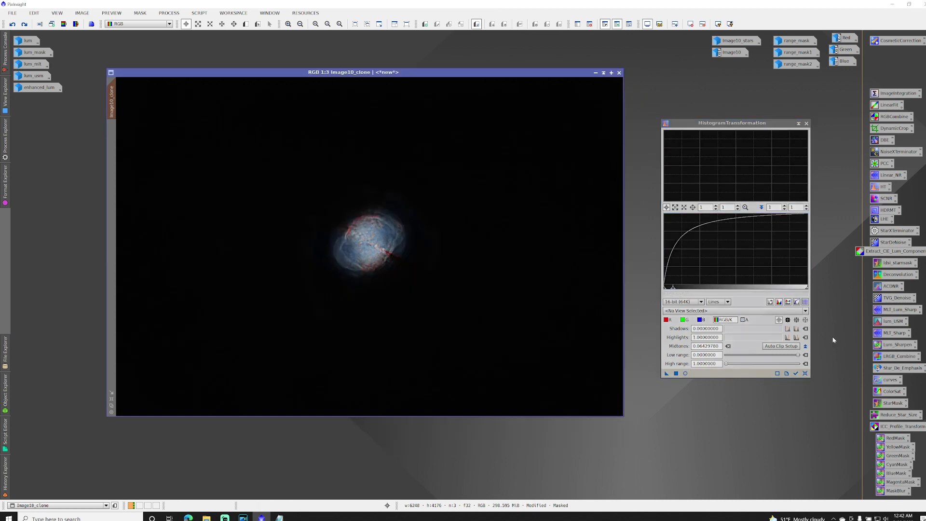
{"action": "left_click", "coordinate": [805, 373]}
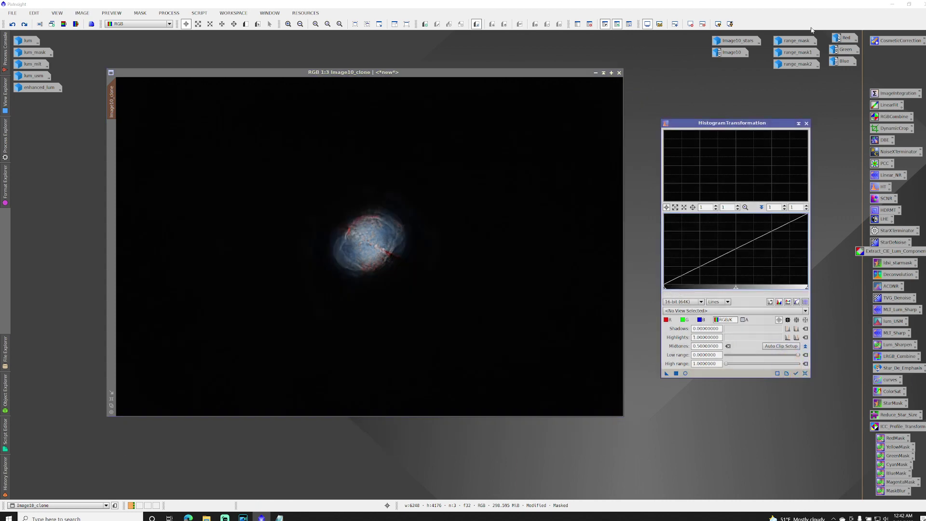
{"action": "double_click", "coordinate": [785, 56]}
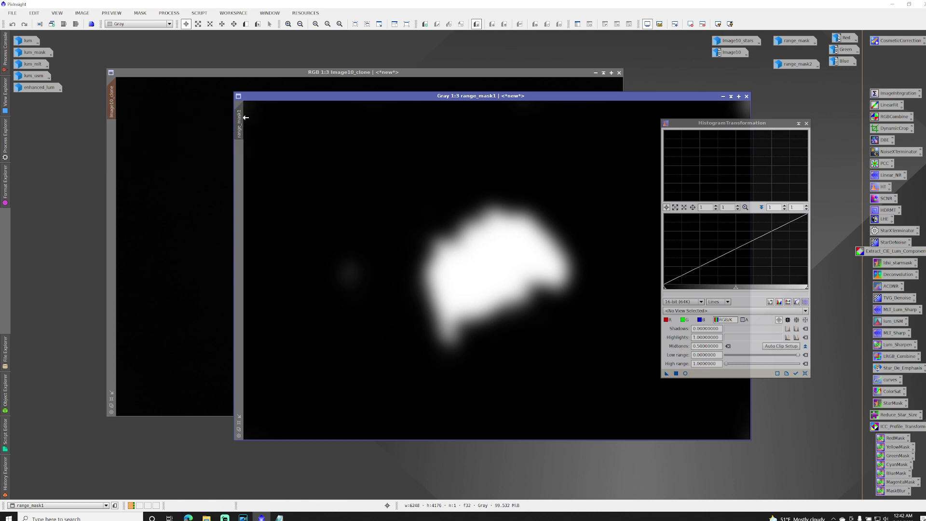
{"action": "left_click_drag", "start_coordinate": [241, 115], "coordinate": [113, 135]}
{"action": "left_click", "coordinate": [723, 96]}
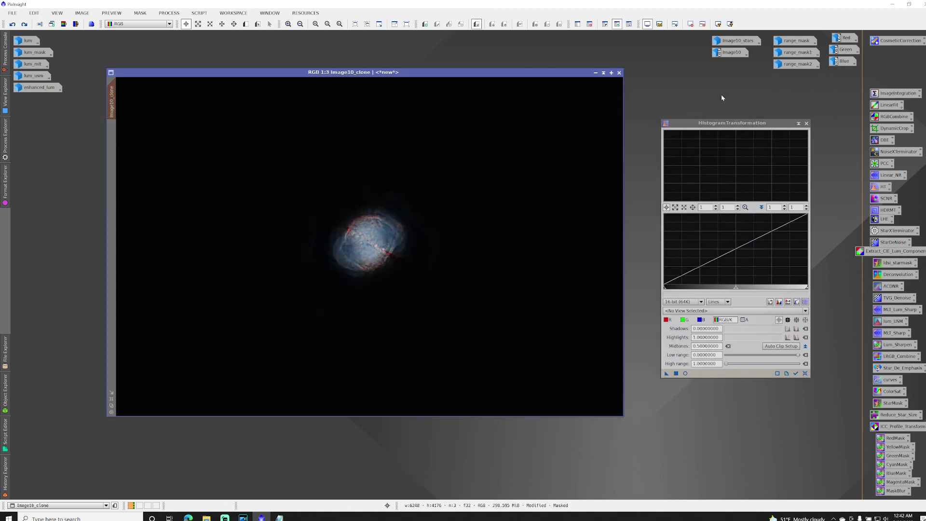
{"action": "left_click", "coordinate": [630, 24]}
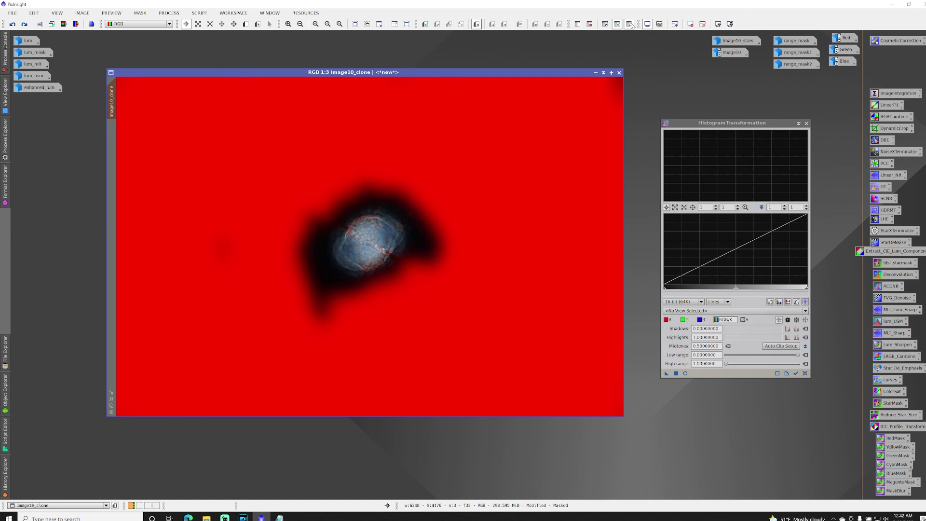
- Preview a strong midtones stretch through the hidden mask, then remove the mask from the clone
{"action": "left_click", "coordinate": [631, 25]}
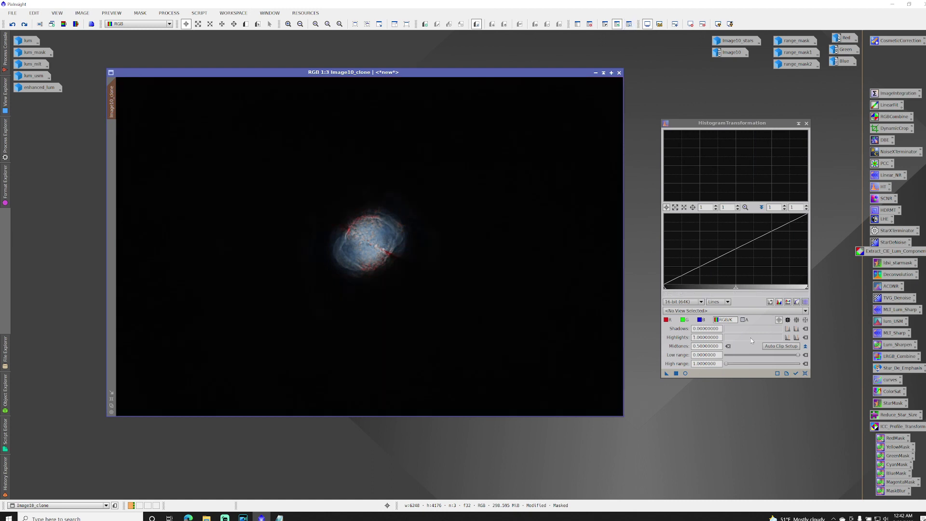
{"action": "left_click", "coordinate": [685, 373]}
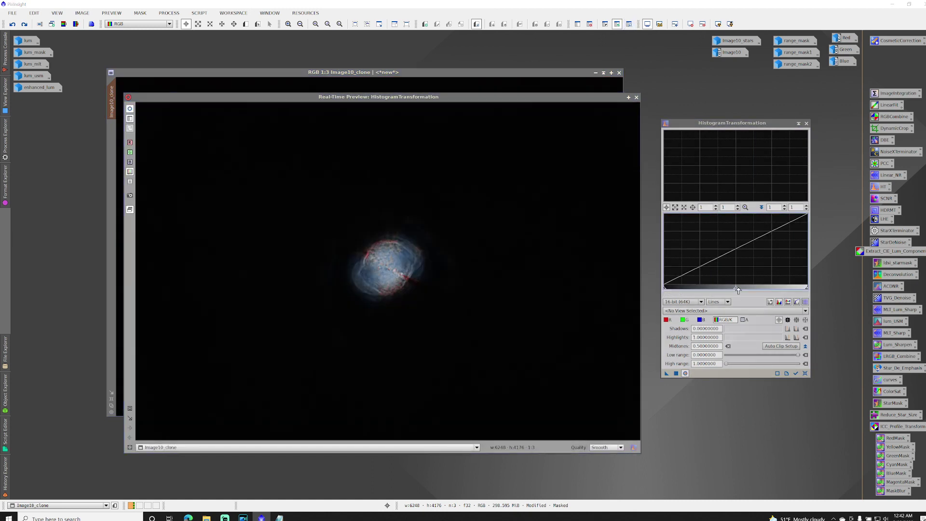
{"action": "left_click_drag", "start_coordinate": [736, 288], "coordinate": [677, 291]}
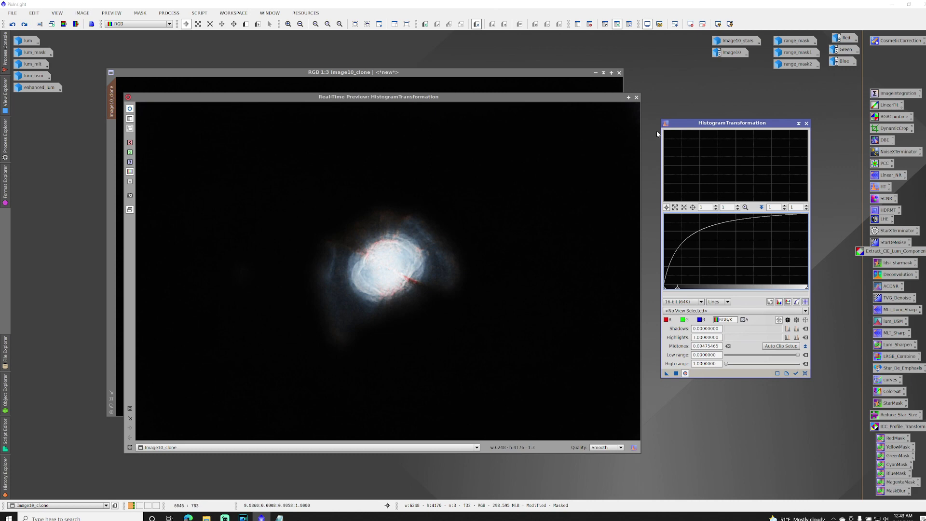
{"action": "left_click", "coordinate": [637, 98]}
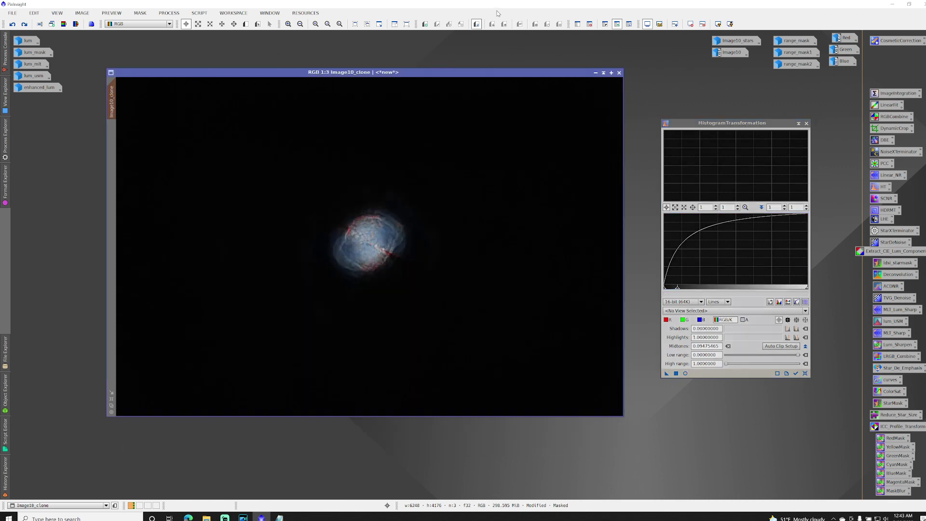
{"action": "left_click", "coordinate": [589, 25]}
- Reset the histogram stretch to neutral and open the PixelMath process
{"action": "left_click", "coordinate": [806, 374]}
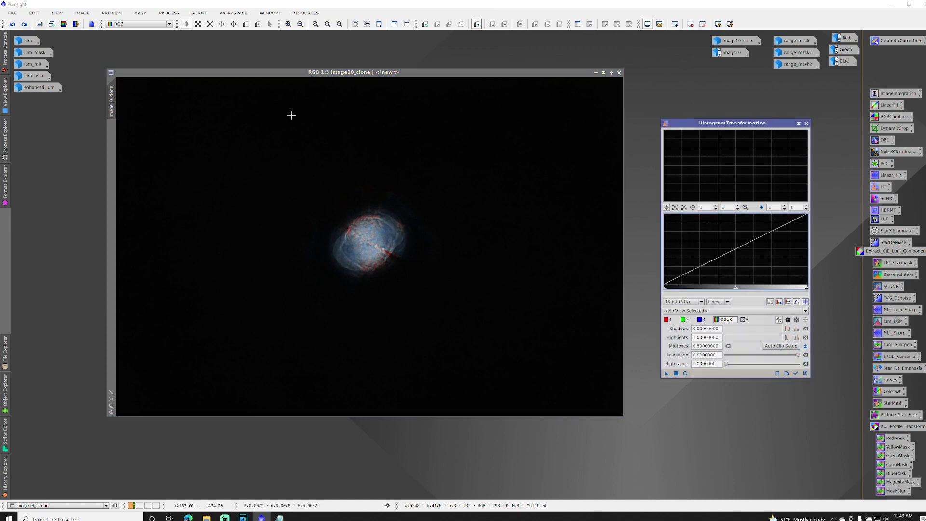
{"action": "left_click", "coordinate": [165, 13]}
{"action": "mouse_move", "coordinate": [209, 314]}
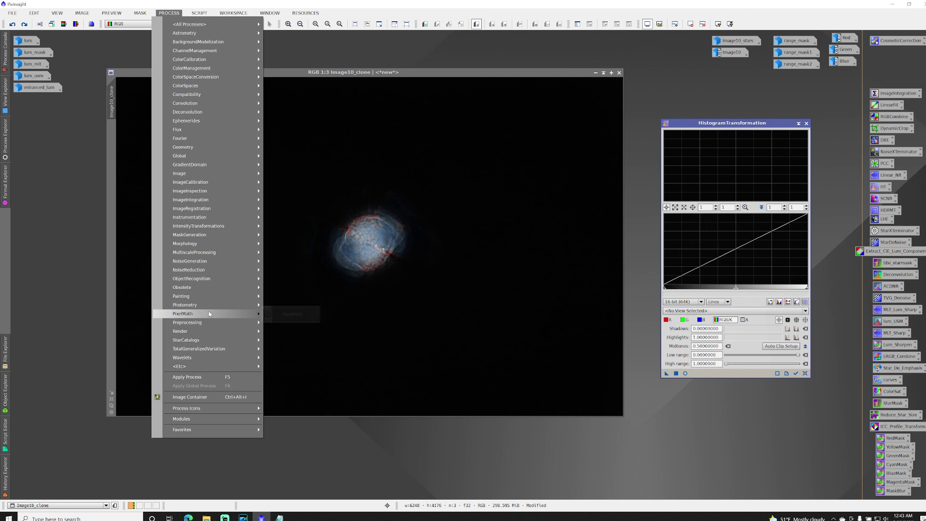
{"action": "left_click", "coordinate": [282, 315]}
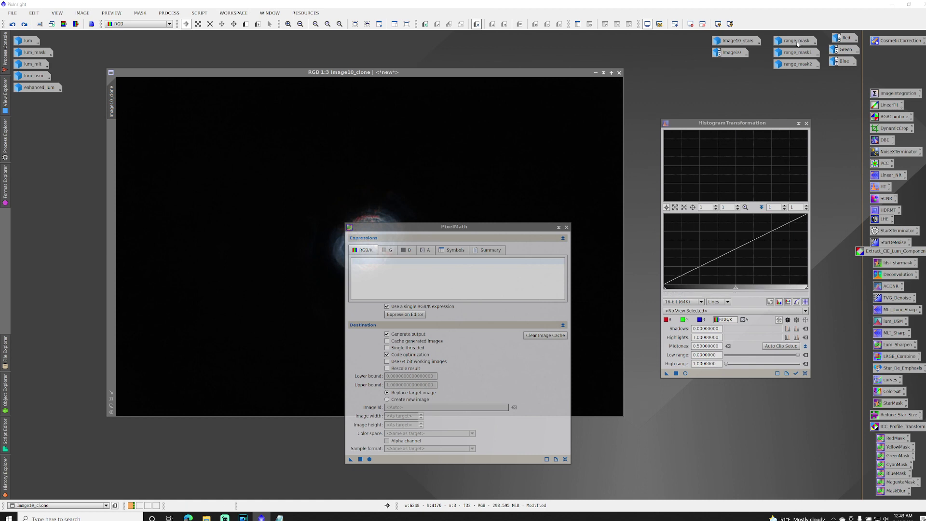
{"action": "mouse_move", "coordinate": [798, 42]}
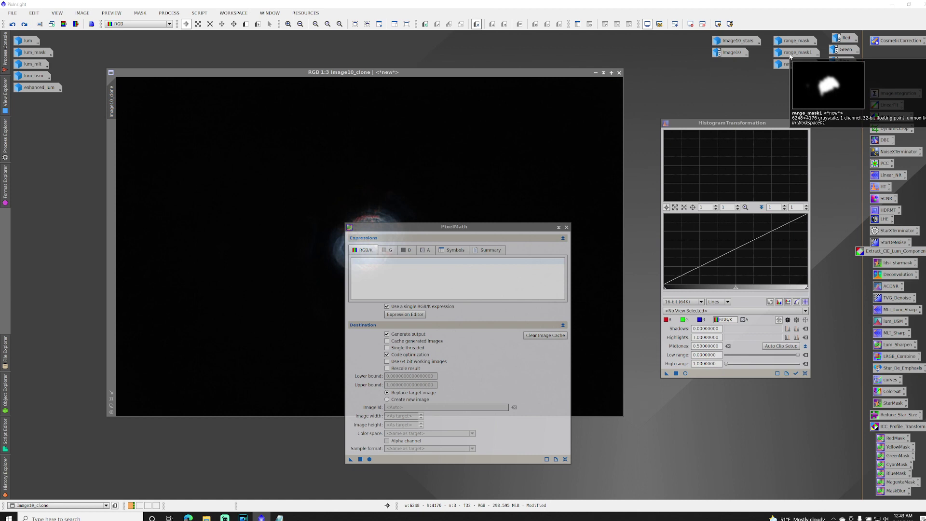
{"action": "mouse_move", "coordinate": [792, 42]}
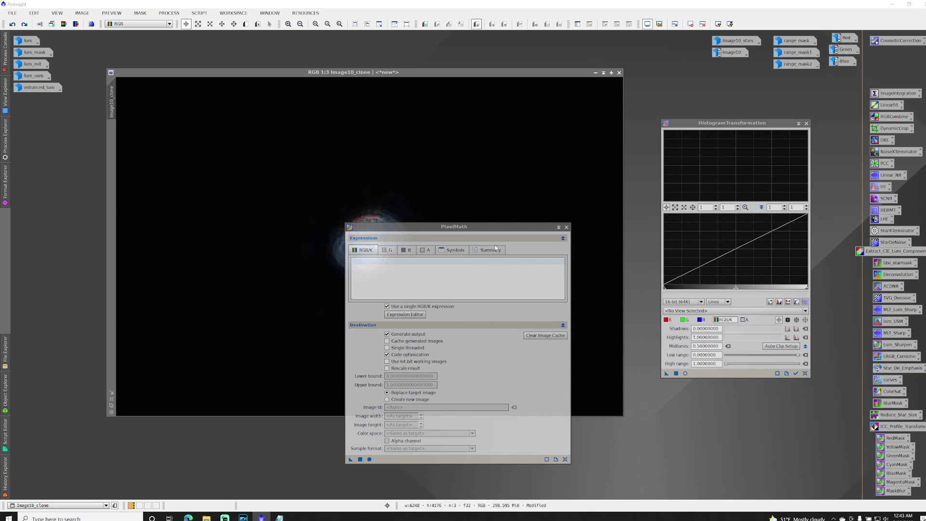
- Enter the expression ~range_mask*range_mask1 with output to a new image
{"action": "left_click", "coordinate": [352, 262]}
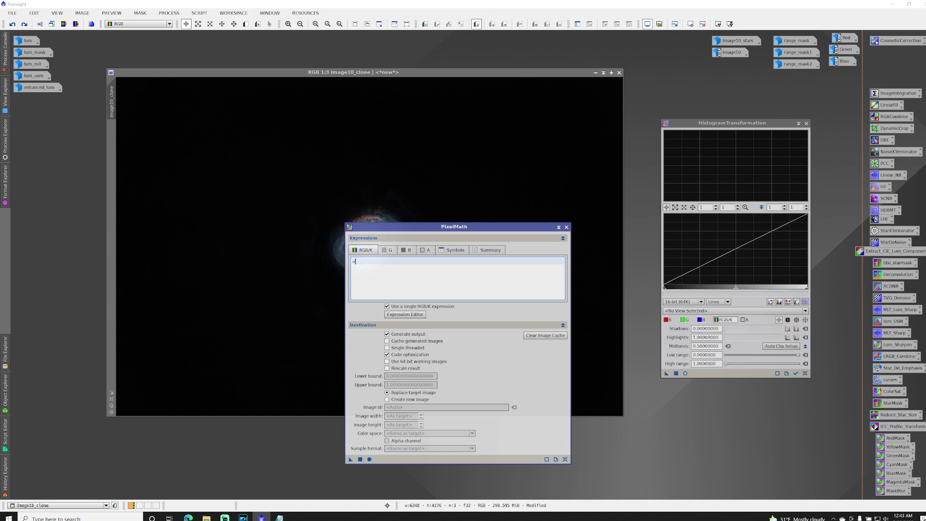
{"action": "type", "text": "nge_mask*range_mask1"}
{"action": "left_click", "coordinate": [400, 401]}
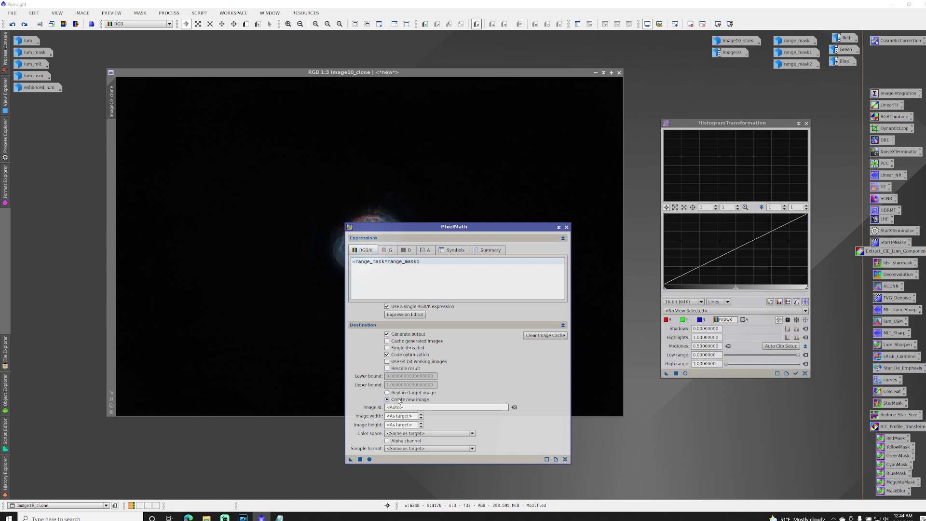
- Build the Image30 ring mask with PixelMath, then iconize Image30 at the top of the workspace
{"action": "left_click", "coordinate": [361, 460]}
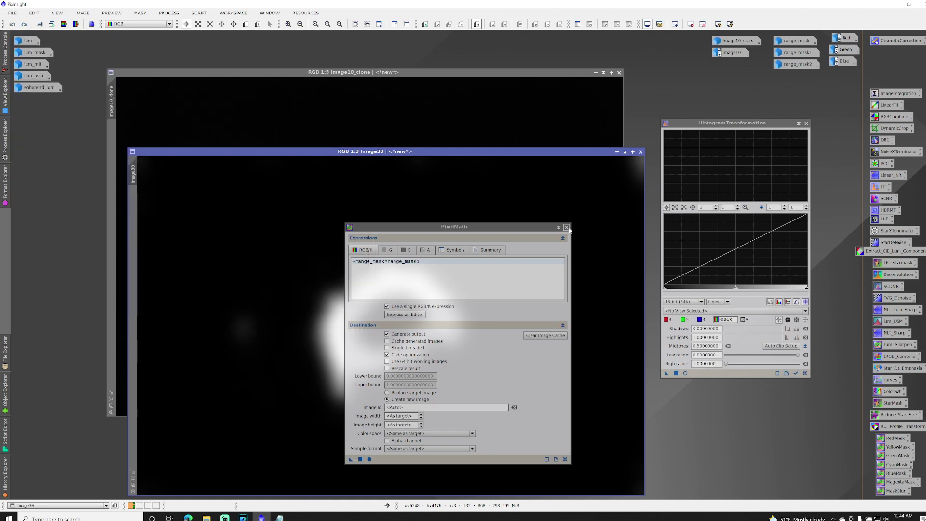
{"action": "left_click", "coordinate": [566, 227]}
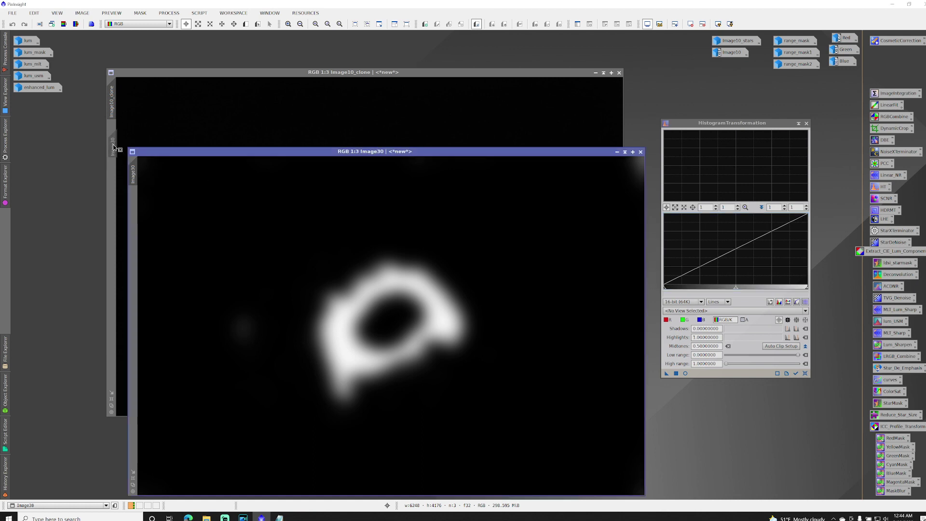
{"action": "left_click", "coordinate": [617, 152]}
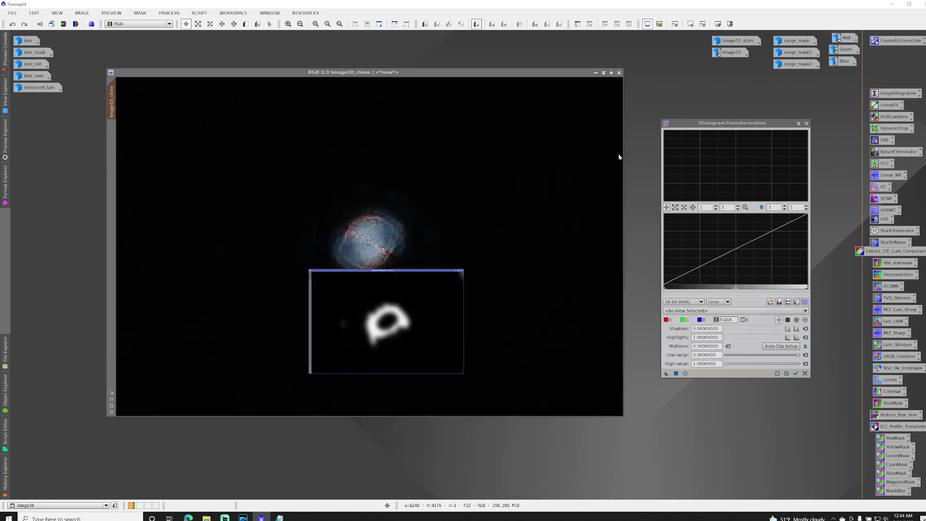
{"action": "left_click_drag", "start_coordinate": [416, 328], "coordinate": [473, 51]}
- With Track View on, preview a midtones stretch near 0.099 on the ring-masked clone
{"action": "left_click", "coordinate": [796, 373]}
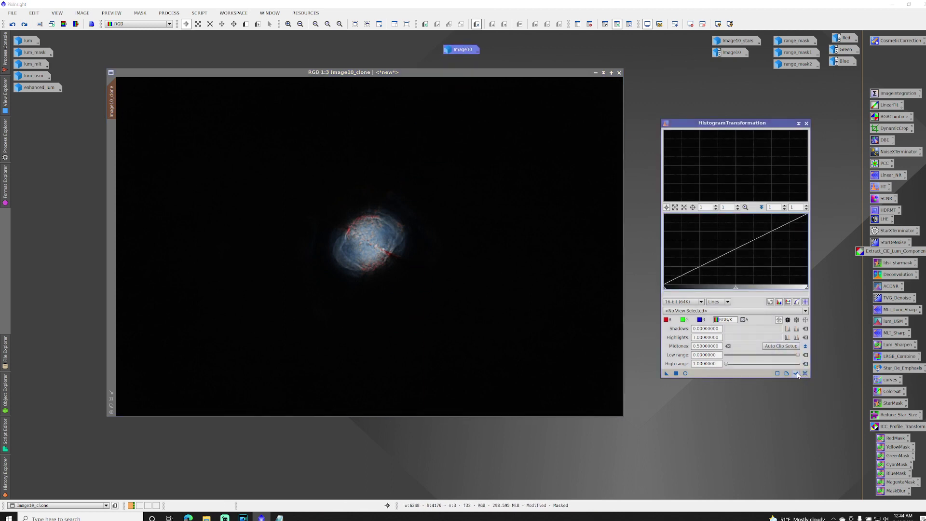
{"action": "left_click", "coordinate": [685, 373]}
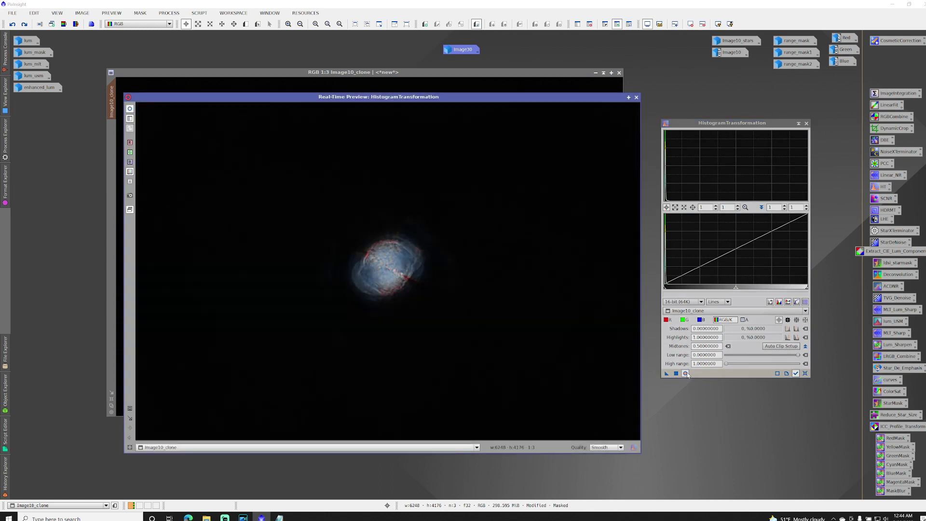
{"action": "left_click_drag", "start_coordinate": [737, 289], "coordinate": [680, 291]}
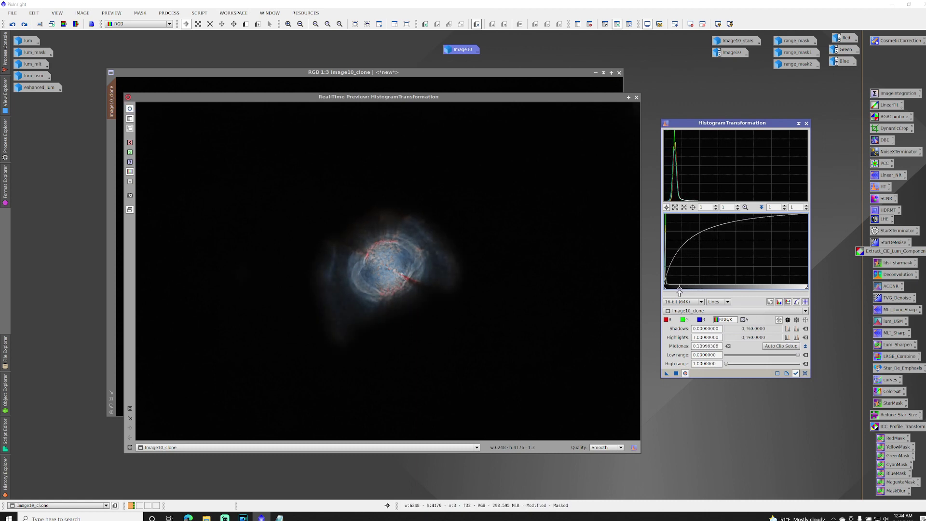